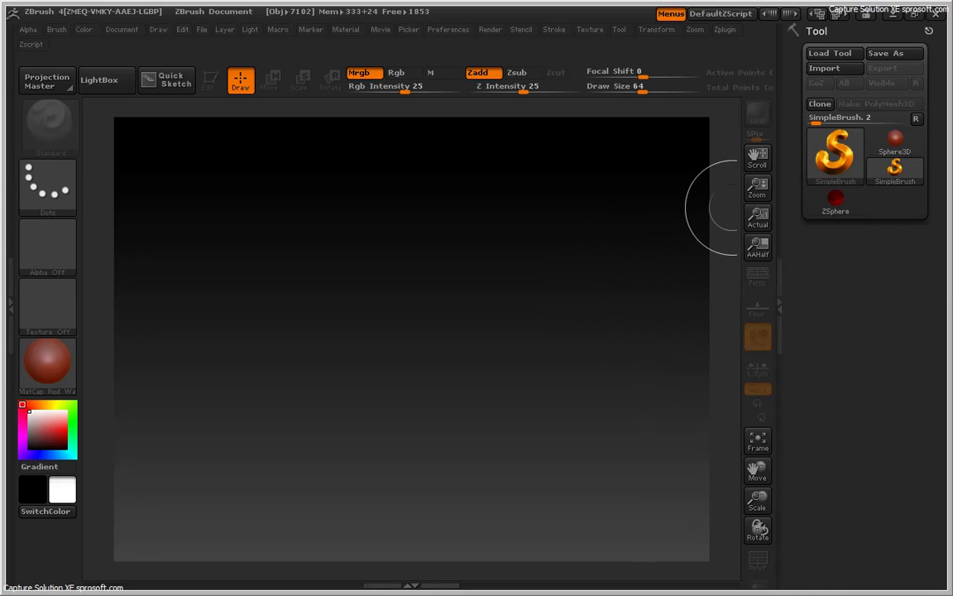
Bring up the clone captain reference sketch '20080226_bg' in Windows Photo Viewer
key("alt+Tab")
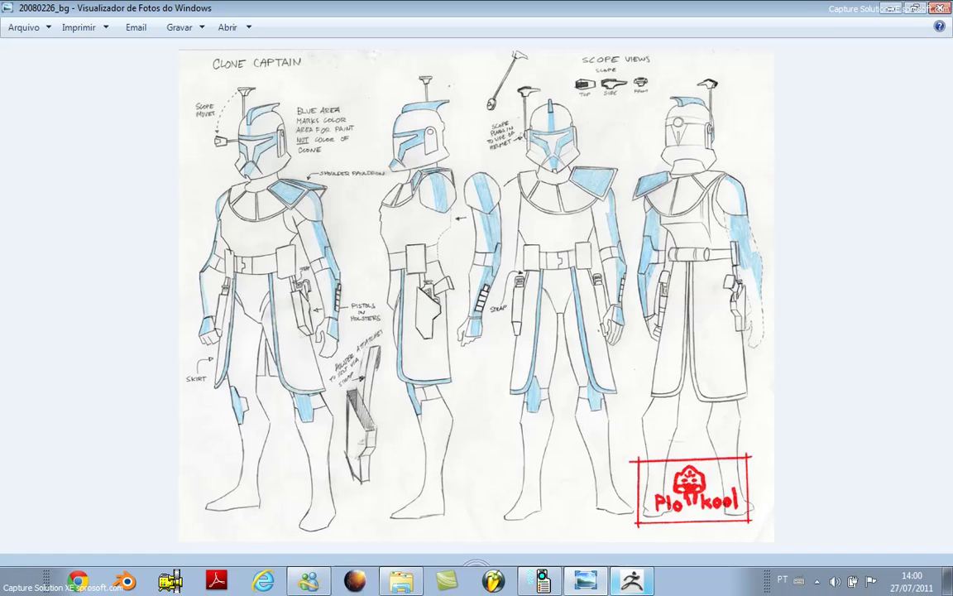
Return from the reference sketch to the empty ZBrush 4 document
left_click(632, 580)
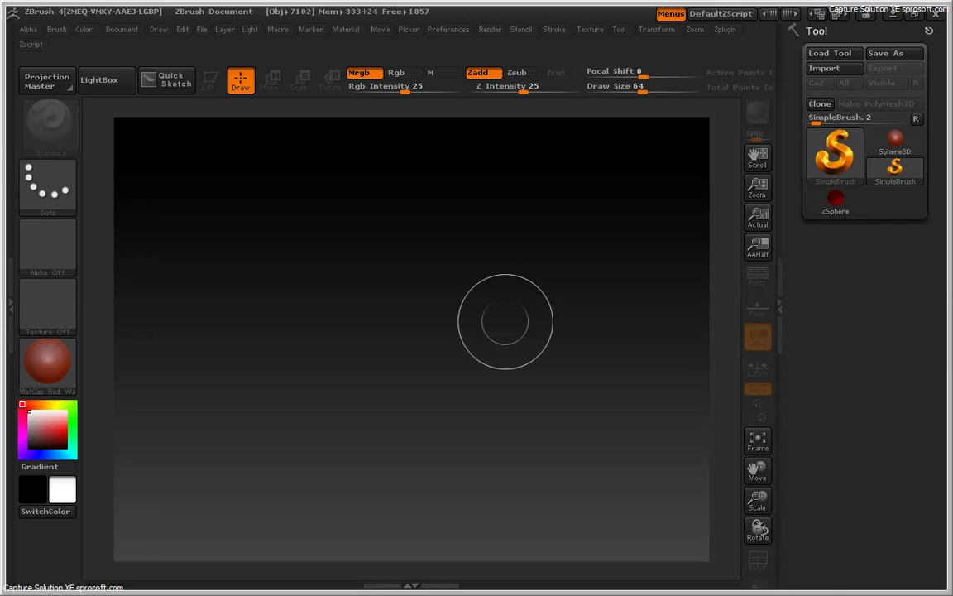
mouse_move(836, 200)
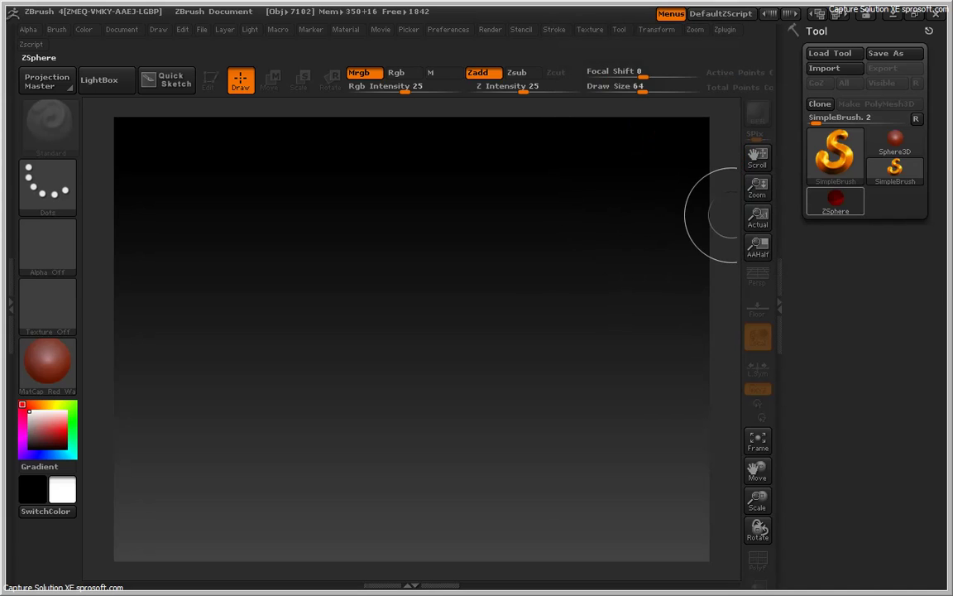
Select the ZSphere tool, widen the canvas, and draw a ZSphere at the canvas centre
left_click(836, 201)
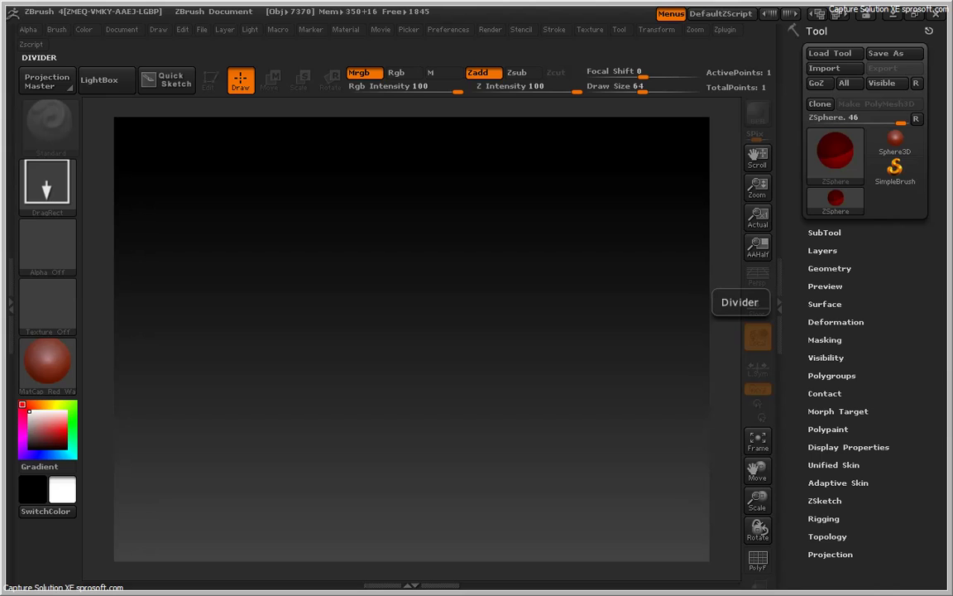
left_click(778, 303)
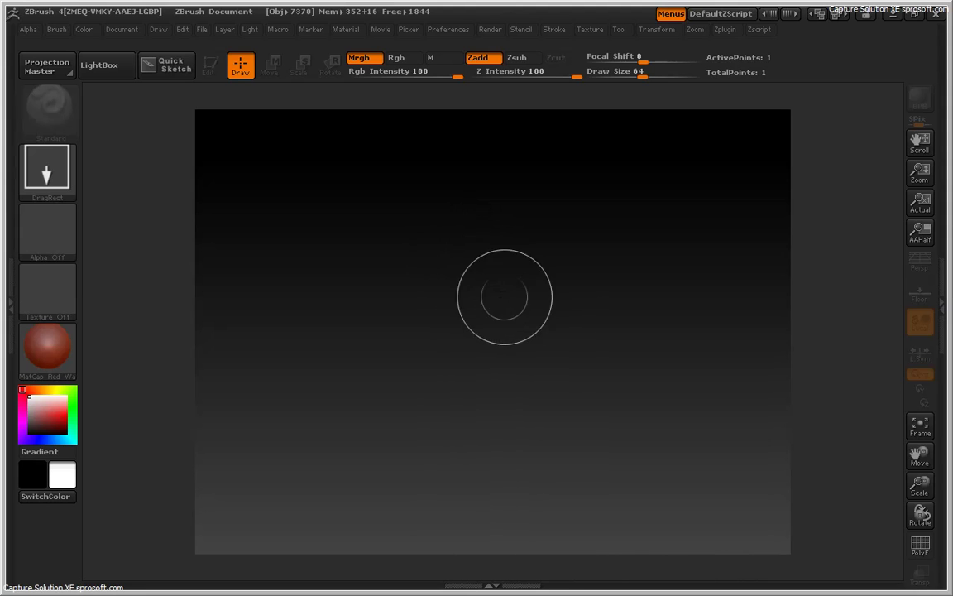
left_click_drag(497, 315, 565, 315)
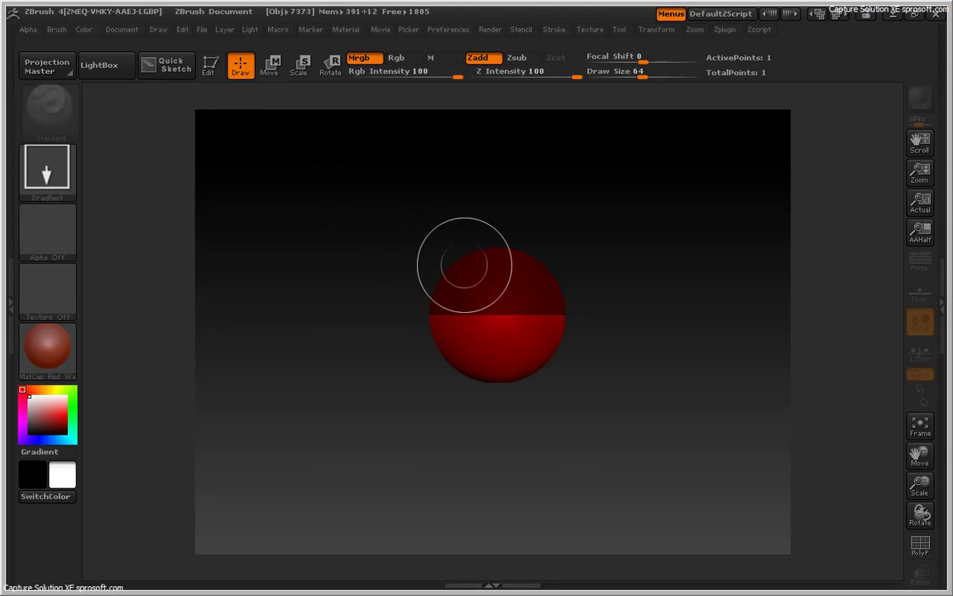
Put the ZSphere into Edit mode and enable X-axis symmetry
key("t")
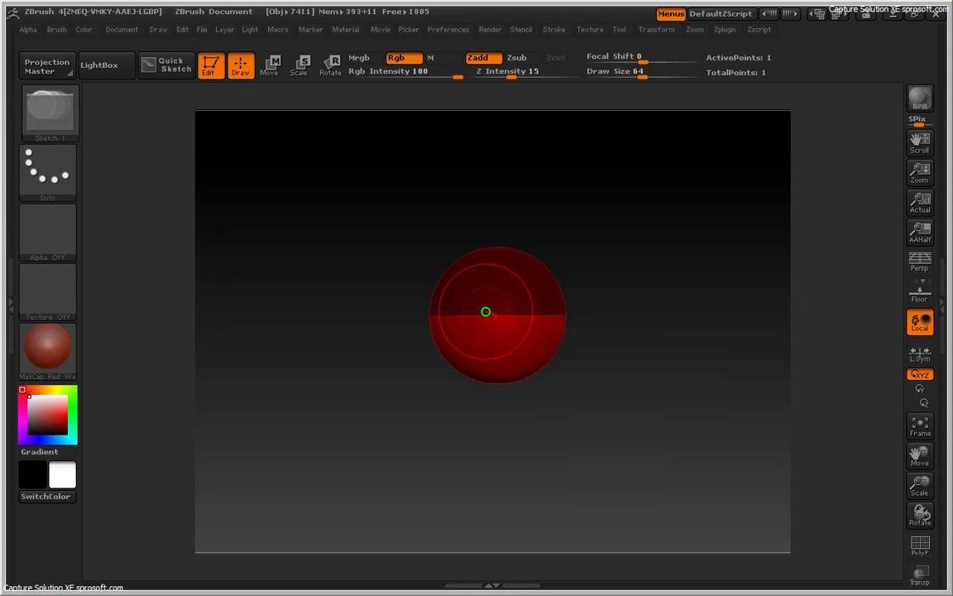
key("x")
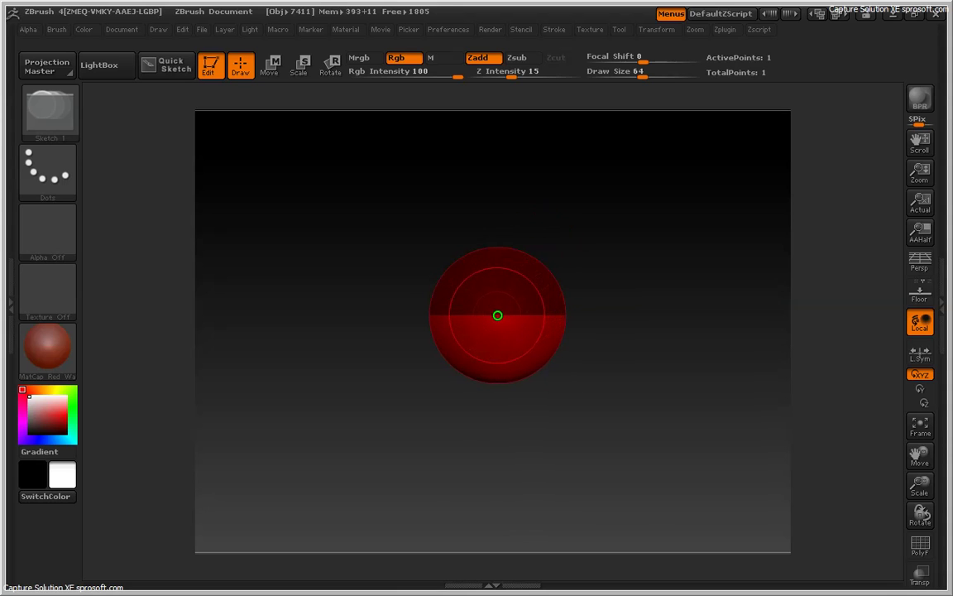
Grow two child ZSpheres upward from the root to form the torso chain, enlarging the first
left_click_drag(497, 315, 497, 273)
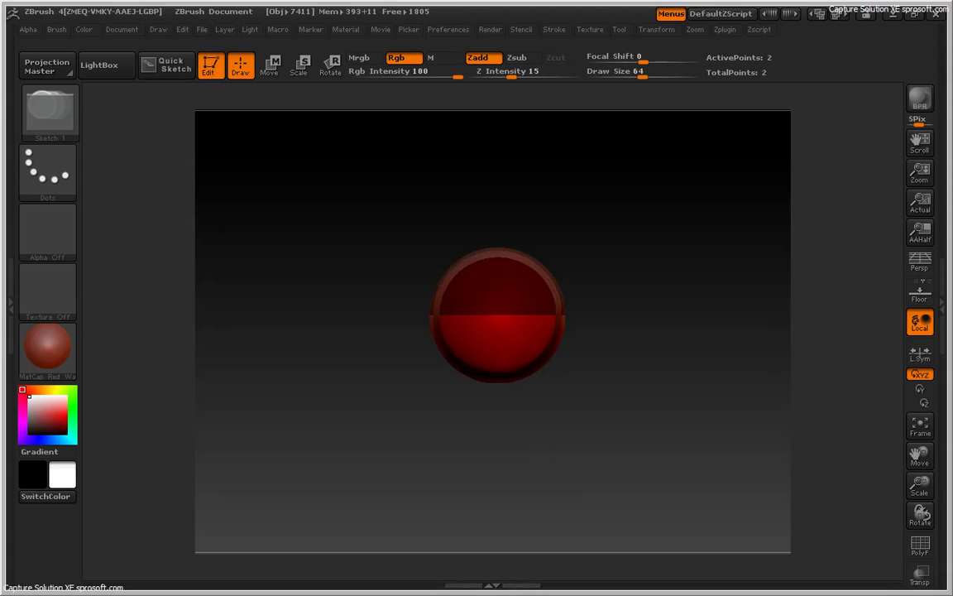
left_click_drag(497, 273, 498, 257)
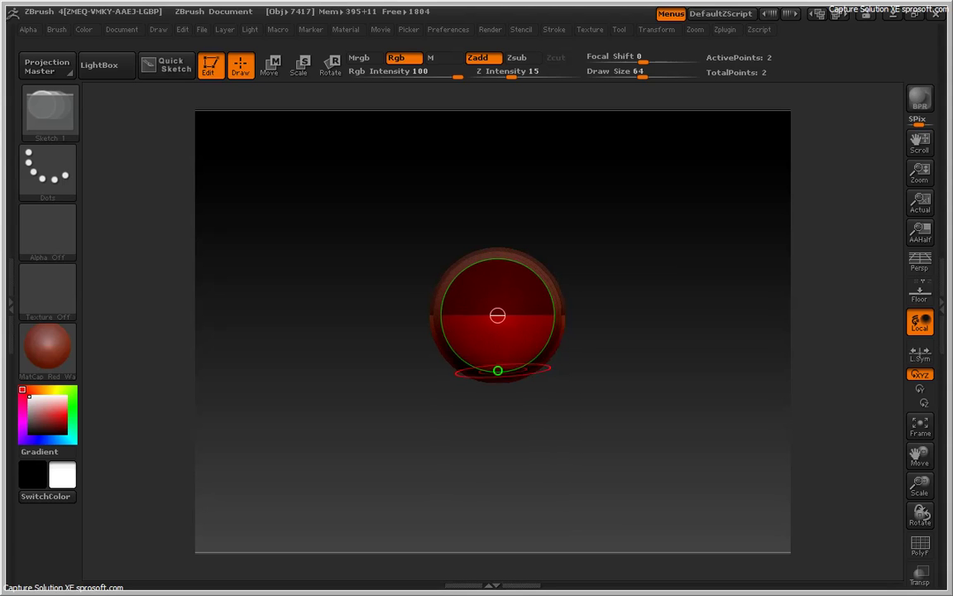
left_click_drag(498, 316, 497, 273)
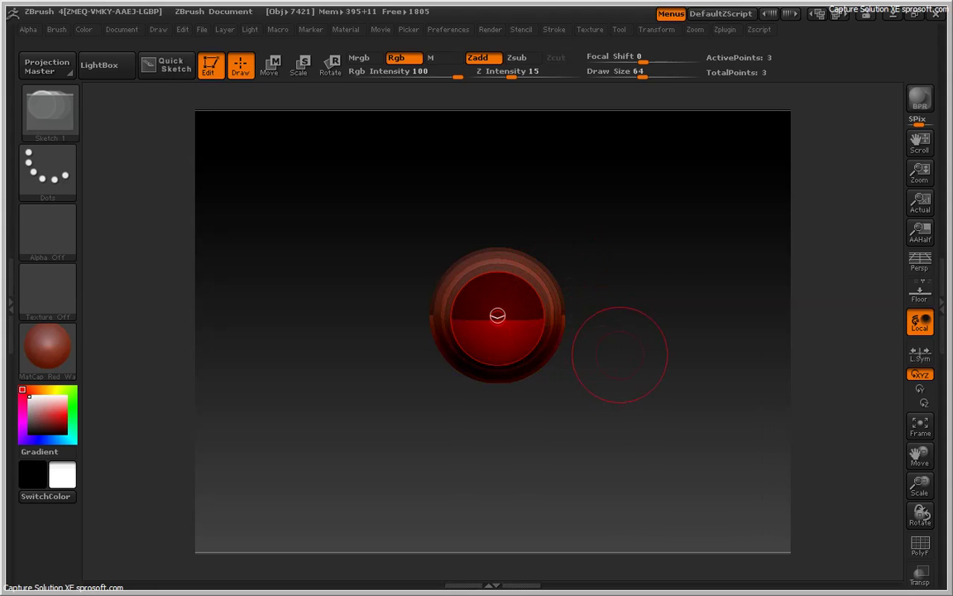
Add a mirrored pair of ZSpheres at the upper end of the torso chain
mouse_move(621, 355)
left_mouse_down()
mouse_move(656, 346)
mouse_move(629, 365)
mouse_move(638, 363)
mouse_move(500, 369)
left_mouse_up()
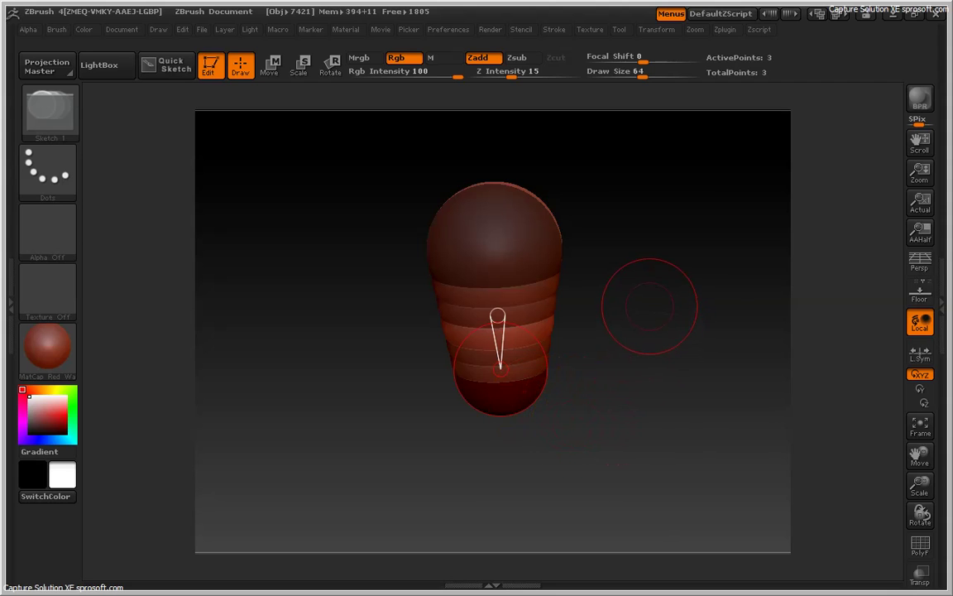
left_click_drag(670, 347, 629, 365)
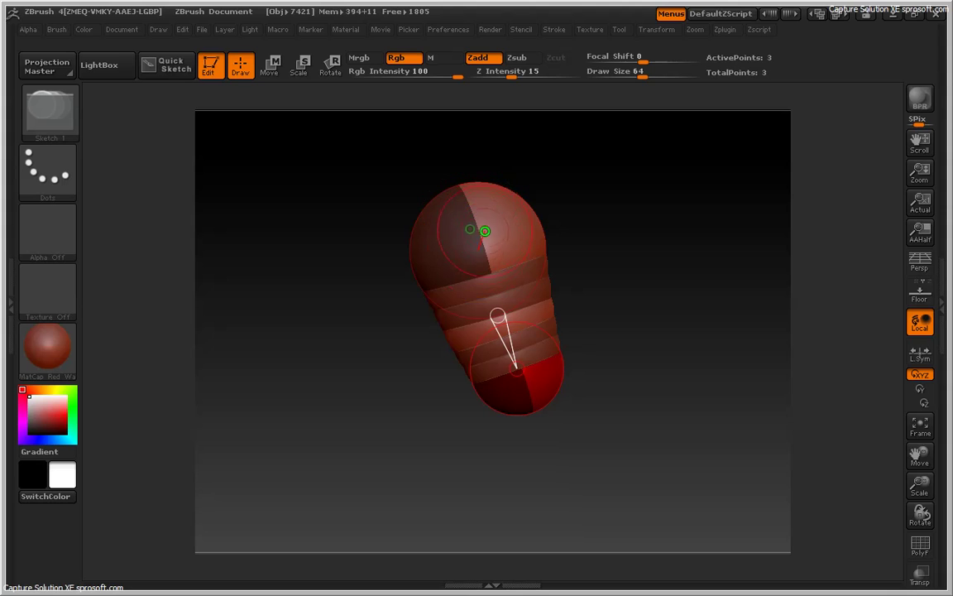
left_click_drag(483, 239, 530, 248)
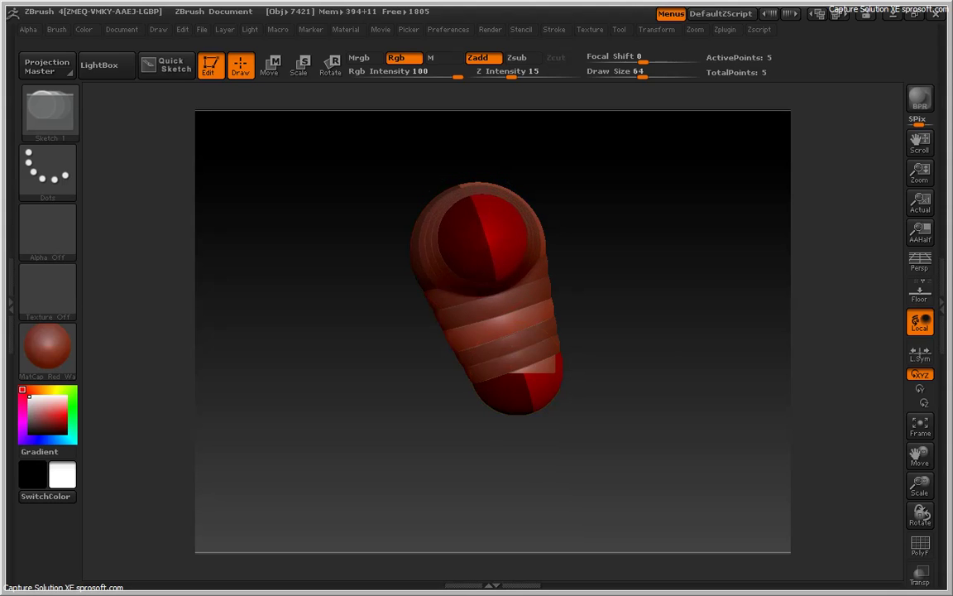
mouse_move(617, 245)
left_mouse_down()
mouse_move(547, 281)
mouse_move(580, 281)
mouse_move(478, 250)
left_mouse_up()
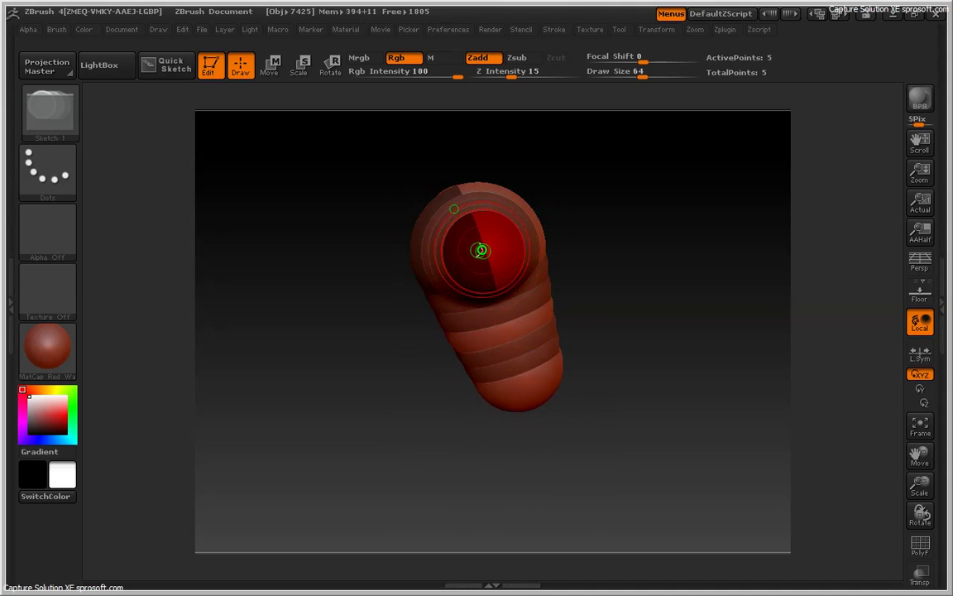
Add mirrored arm stubs at the shoulders and mirrored leg spheres at the torso bottom, reaching 9 points
left_click_drag(479, 250, 438, 190)
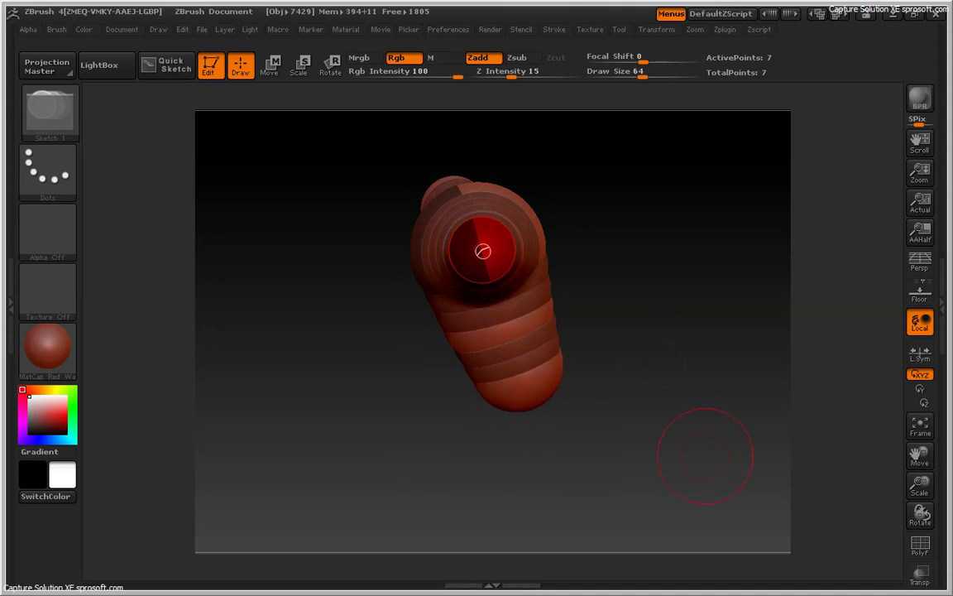
left_click_drag(703, 451, 641, 480)
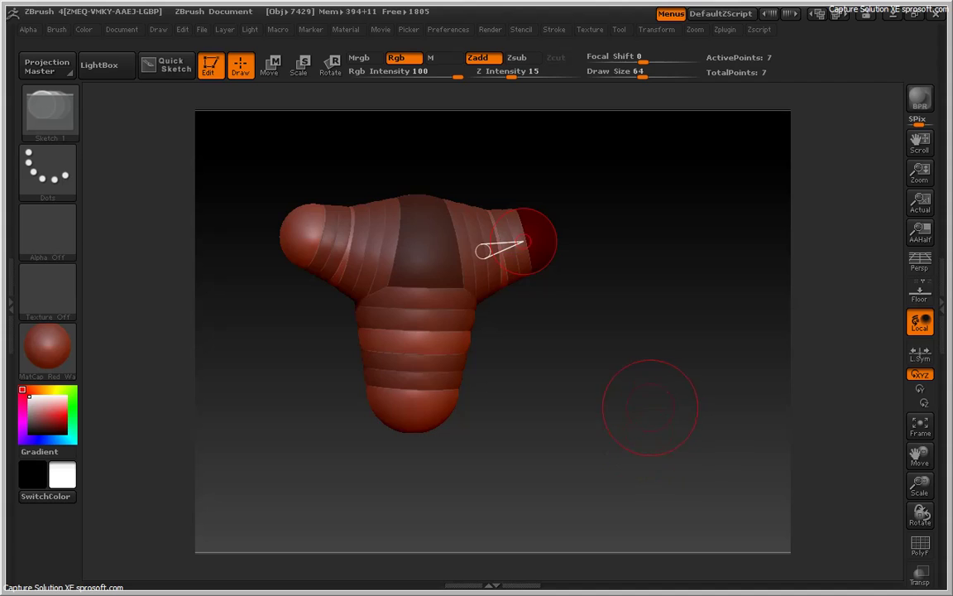
mouse_move(612, 335)
left_mouse_down()
mouse_move(641, 422)
mouse_move(662, 347)
left_mouse_up()
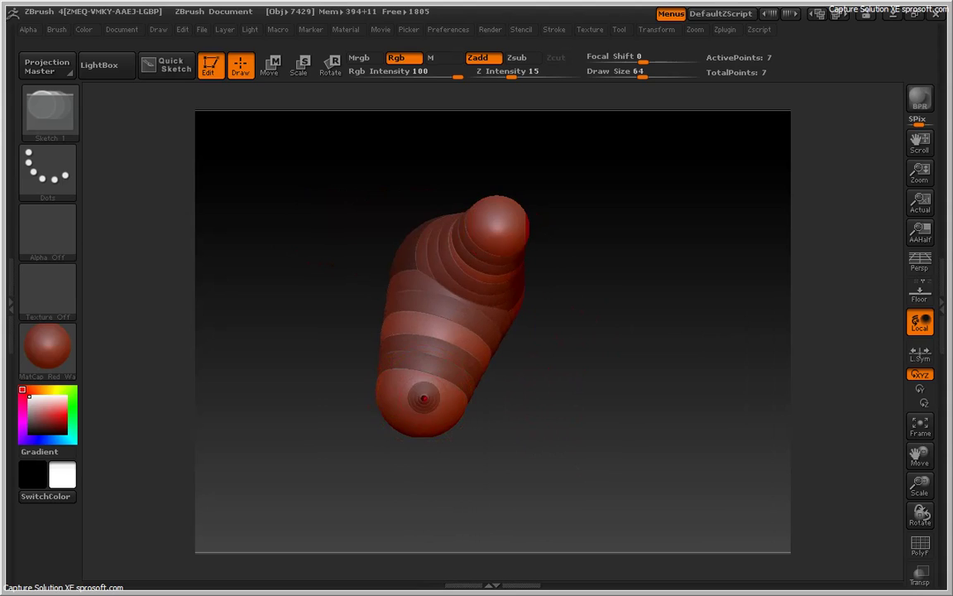
left_click_drag(424, 398, 376, 438)
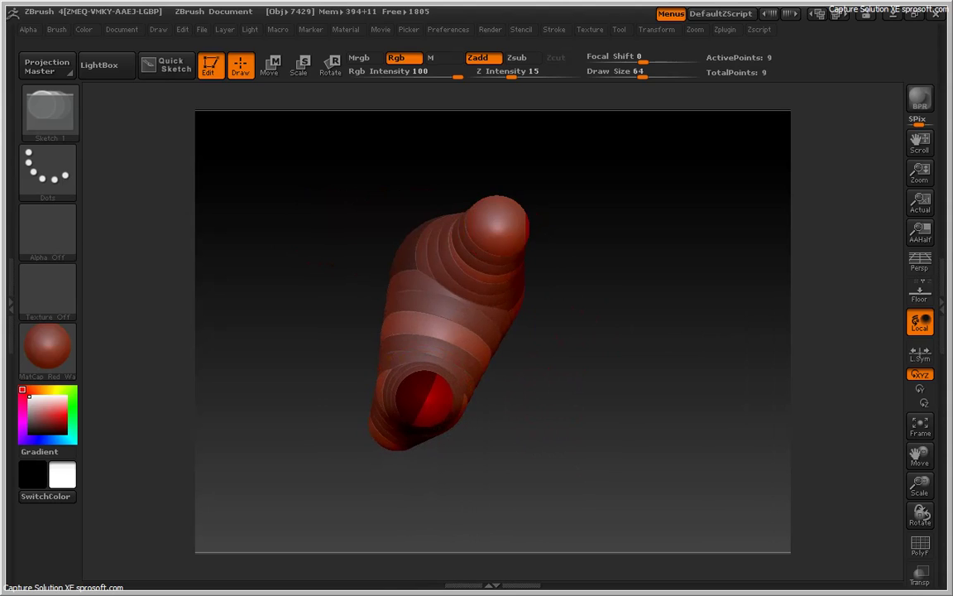
left_click_drag(596, 415, 538, 381, "shift")
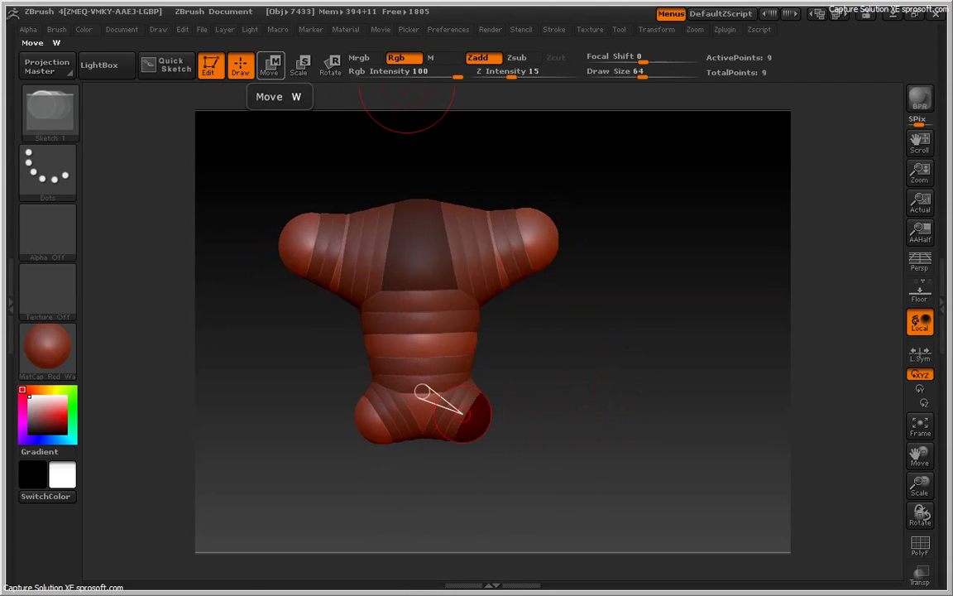
Move the leg spheres down and inward, enlarge them, then return to Draw mode
left_click(270, 66)
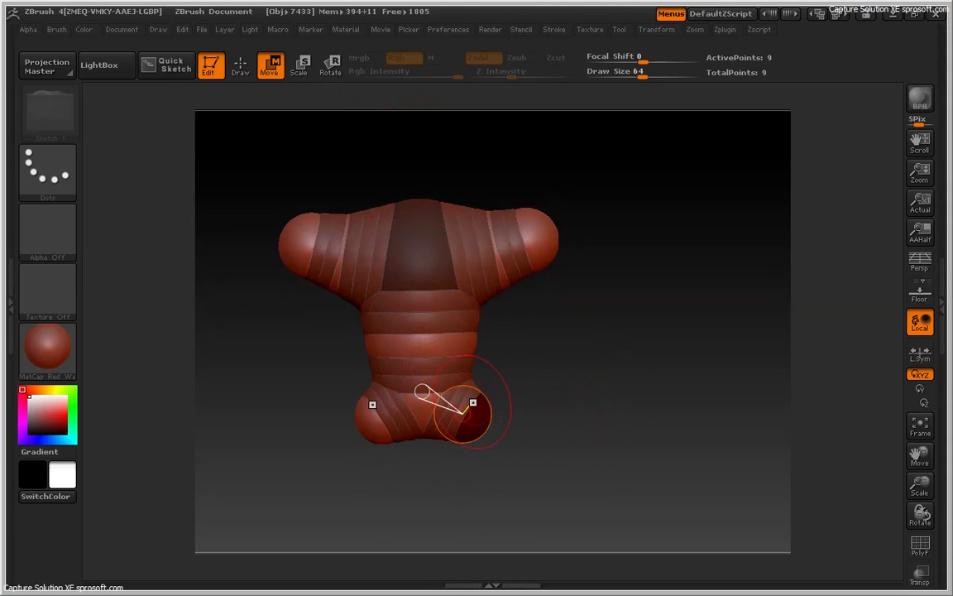
left_click_drag(469, 406, 456, 428)
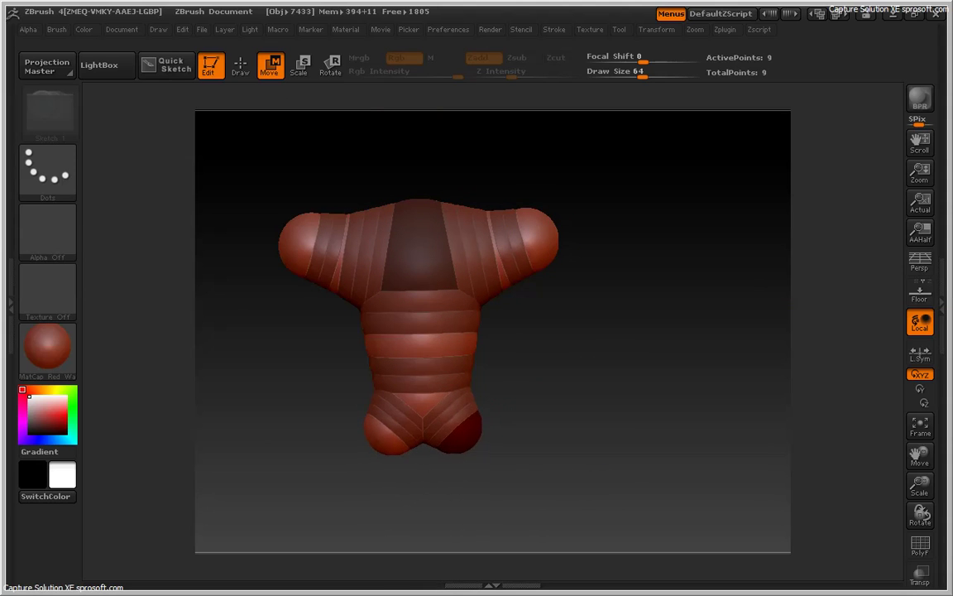
left_click_drag(562, 459, 283, 82)
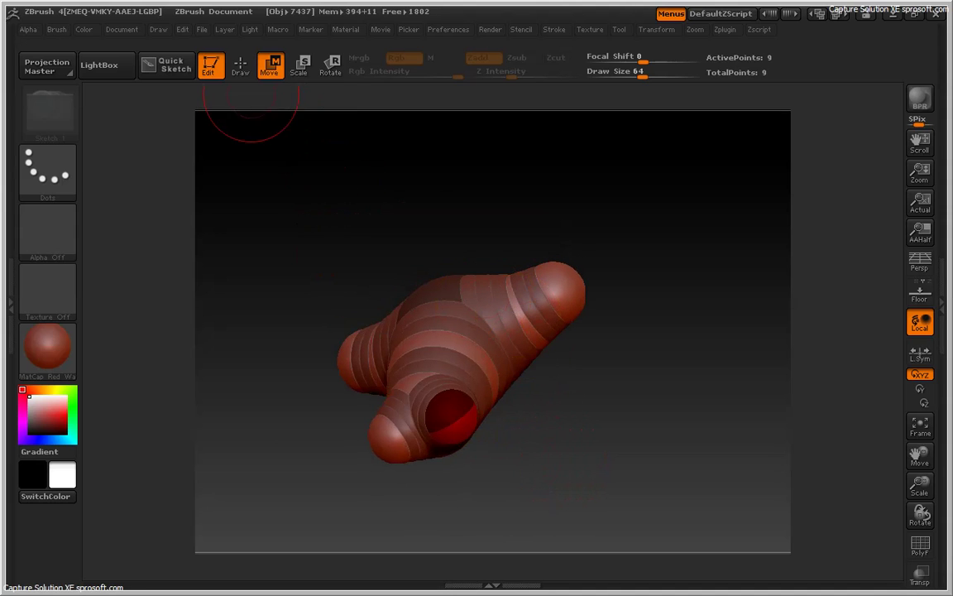
mouse_move(411, 429)
left_mouse_down()
mouse_move(450, 414)
mouse_move(430, 447)
left_mouse_up()
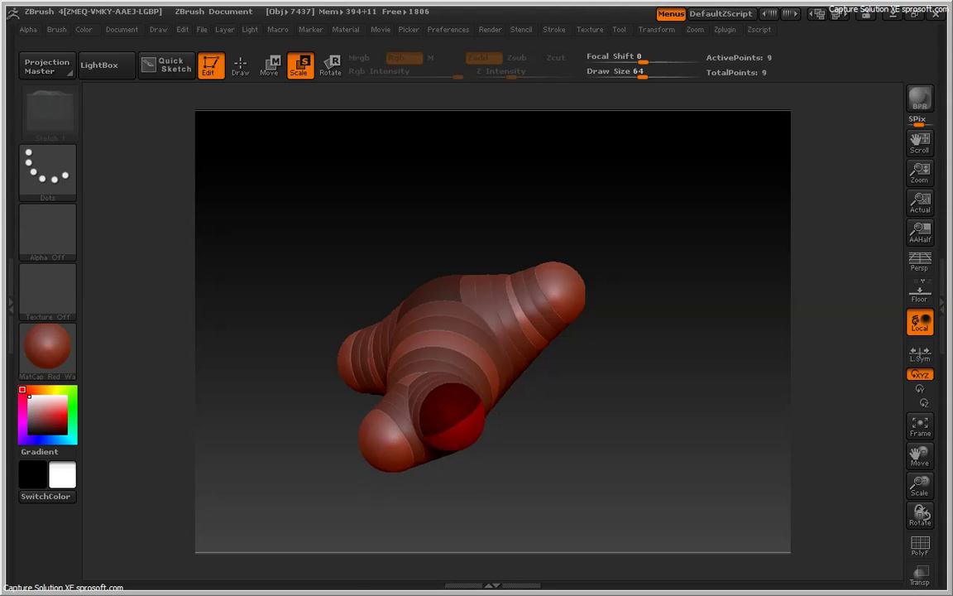
mouse_move(477, 530)
left_mouse_down()
mouse_move(430, 497)
mouse_move(496, 538)
left_mouse_up()
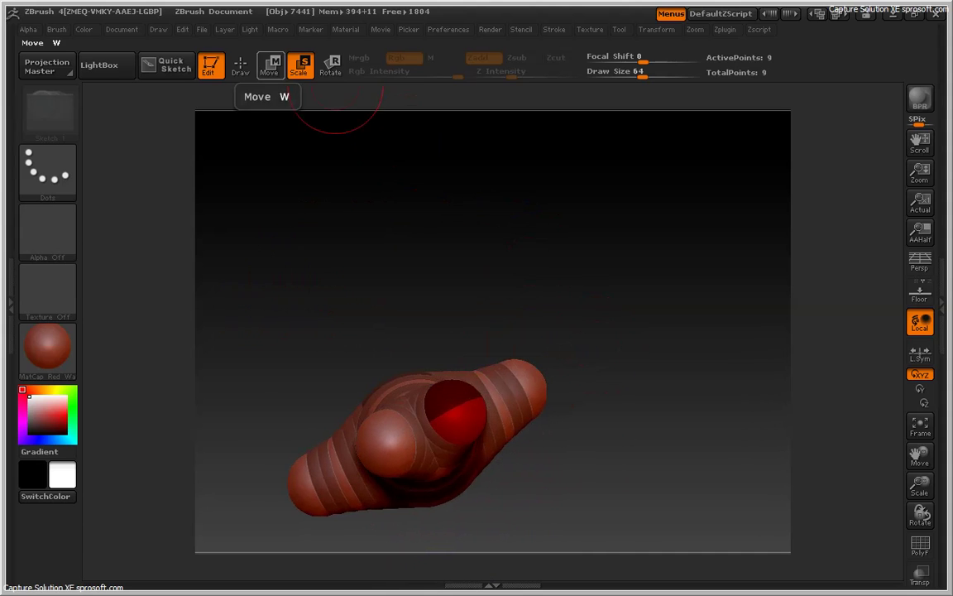
left_click(240, 64)
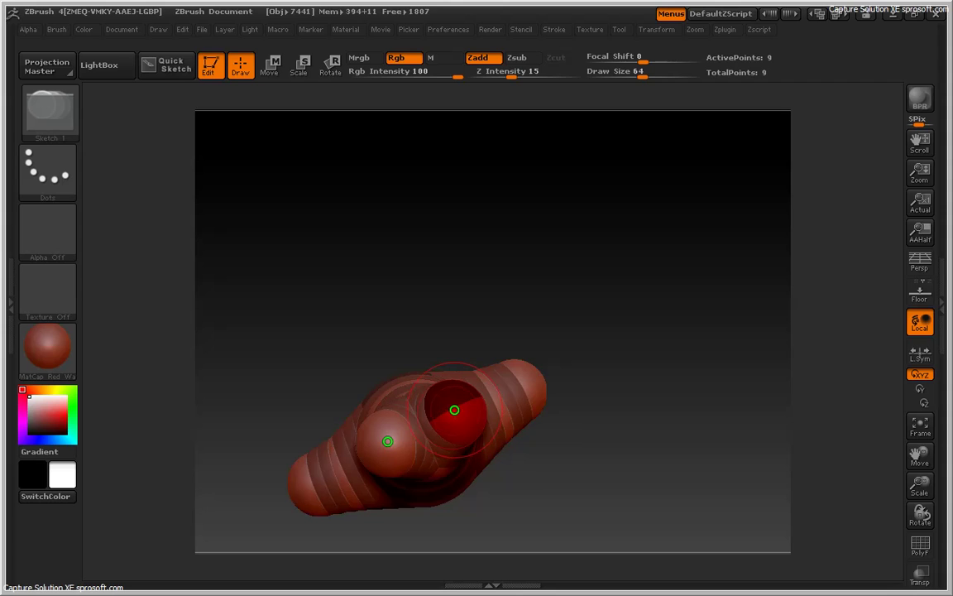
Extend both legs with more mirrored ZSpheres, reaching 13 points, and check the figure from the front
mouse_move(651, 398)
left_mouse_down()
mouse_move(579, 447)
mouse_move(606, 394)
left_mouse_up()
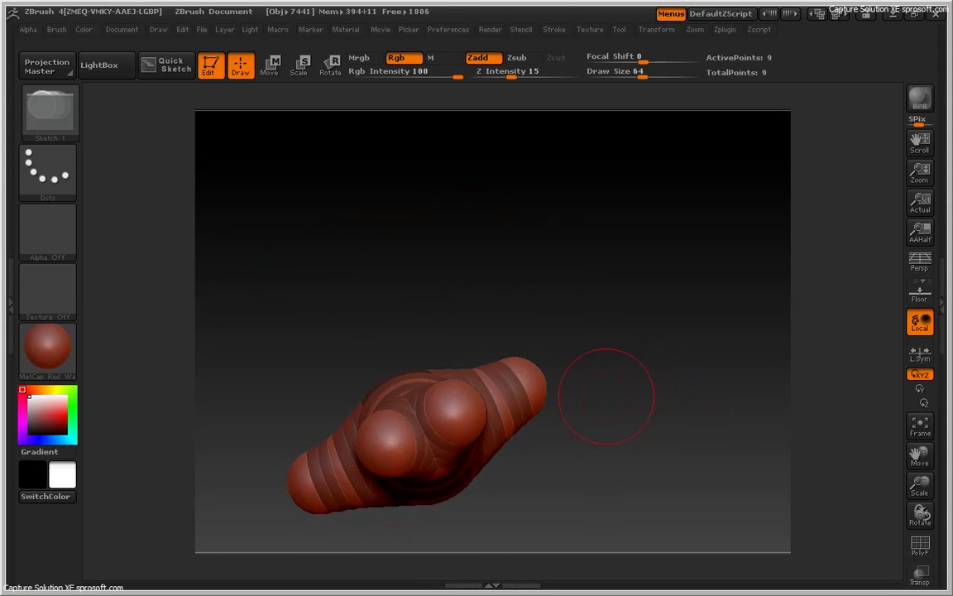
left_click_drag(456, 408, 463, 400)
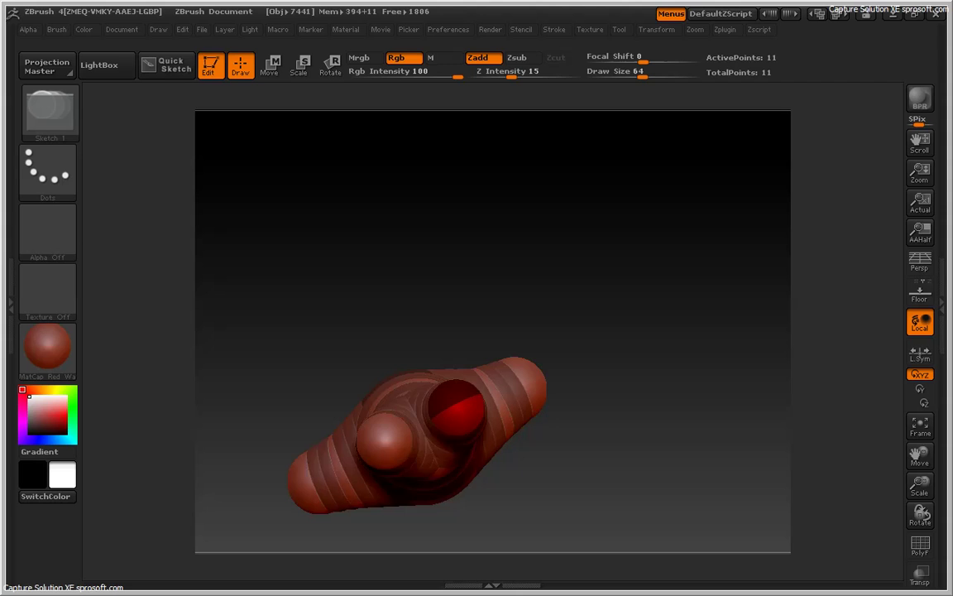
left_click_drag(407, 374, 414, 463)
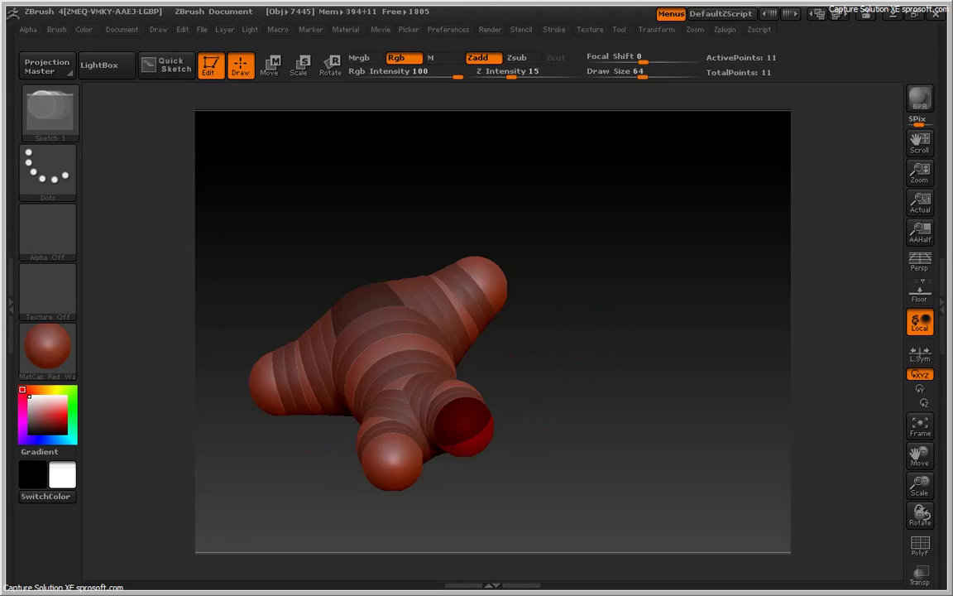
mouse_move(595, 513)
left_mouse_down()
mouse_move(598, 571)
mouse_move(452, 413)
mouse_move(572, 356)
mouse_move(662, 364)
mouse_move(654, 431)
left_mouse_up()
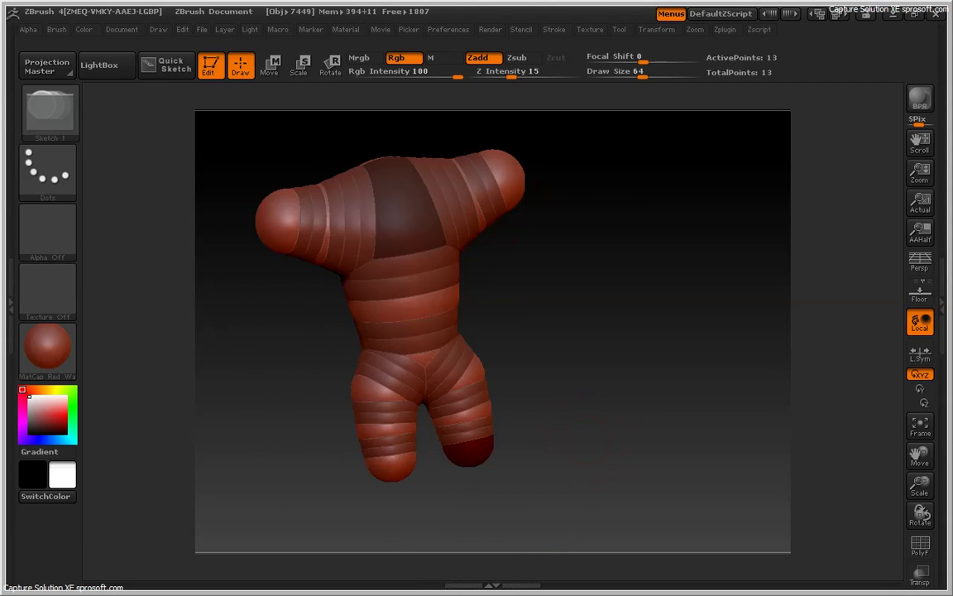